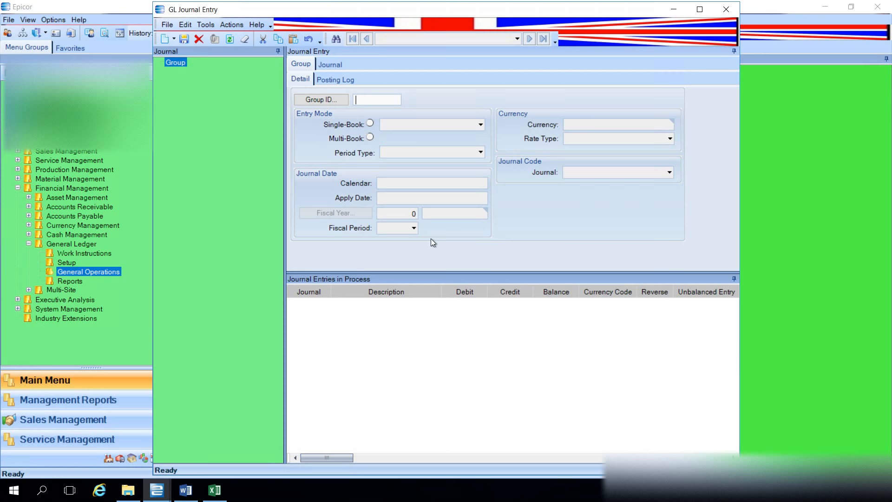
- Create a new journal entry group with the ID MR190318
type("MR190318")
left_click(184, 40)
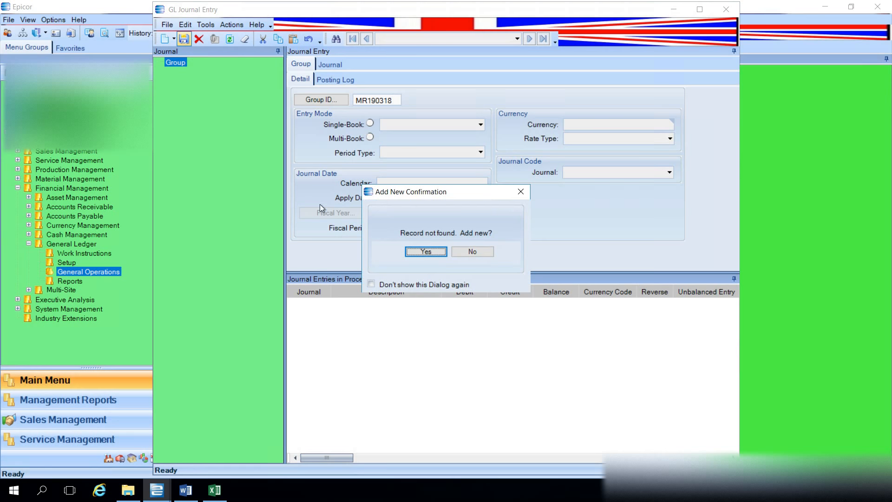
left_click(425, 252)
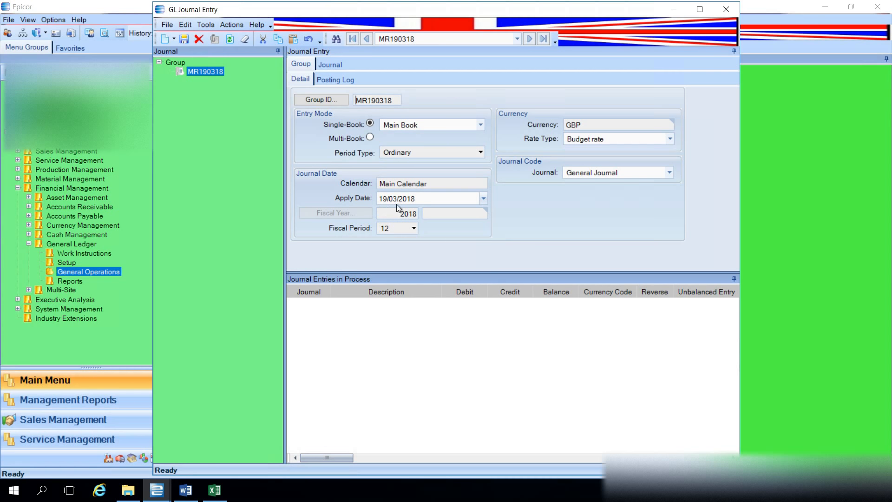
- Add a new journal to group MR190318 with the description "This is a test" and save it
left_click(173, 39)
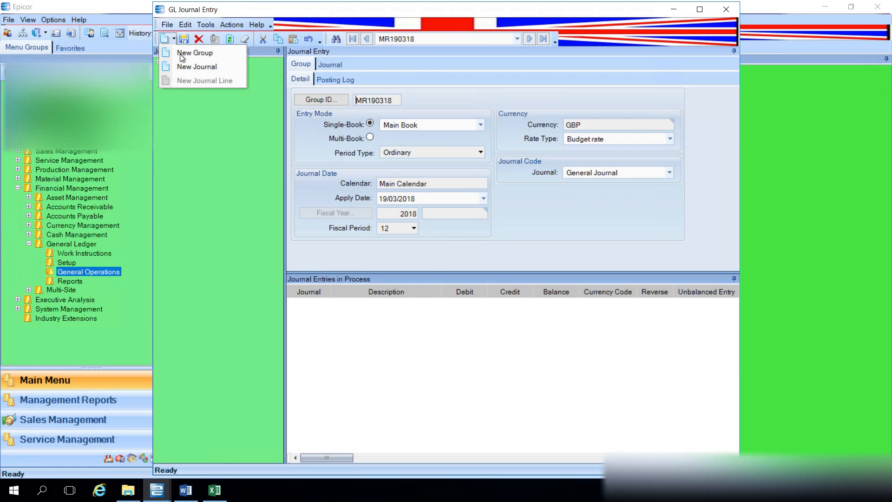
left_click(188, 65)
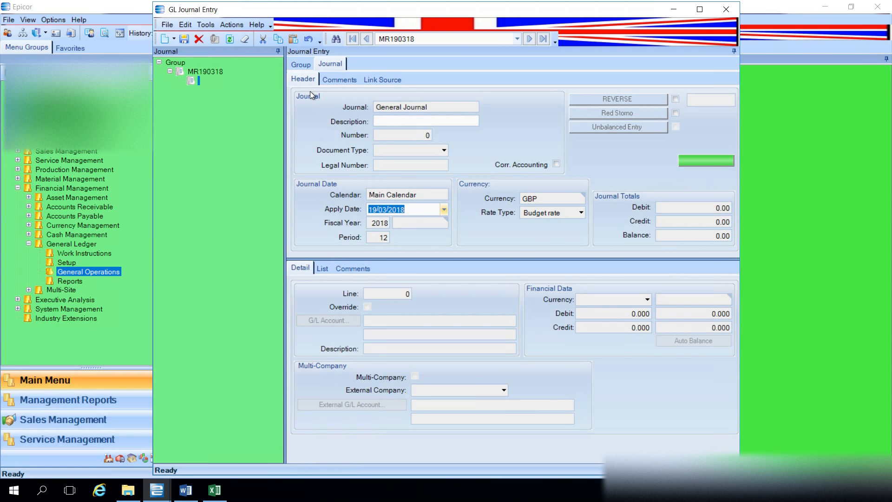
left_click(384, 122)
type("This")
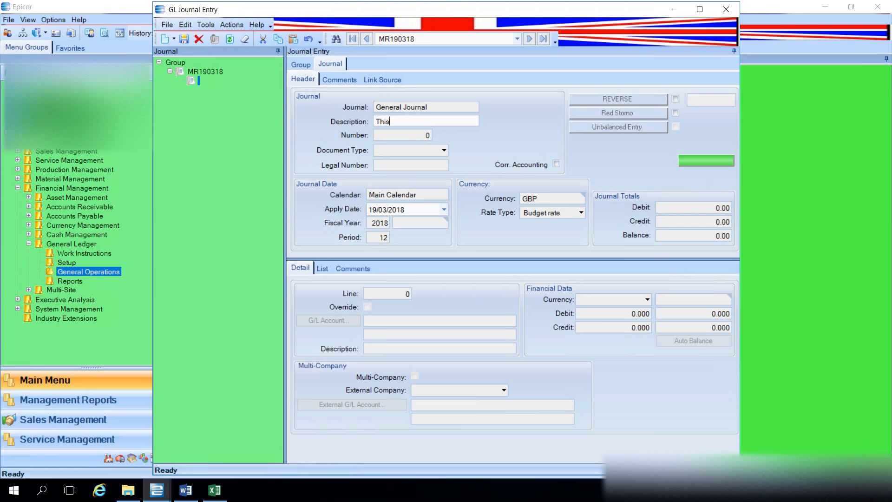
type(" is a test")
left_click(184, 40)
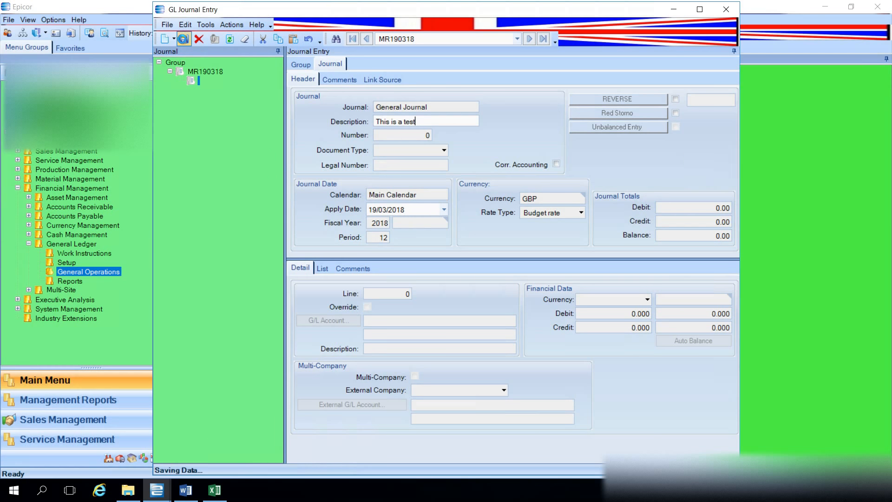
- Add a journal line for G/L account 6500-30 with a debit of 200.00 and save it
left_click(173, 40)
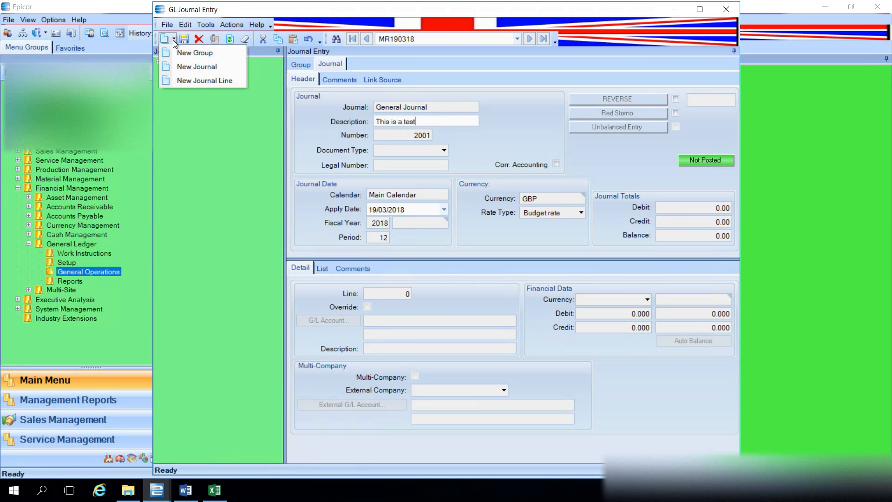
left_click(186, 82)
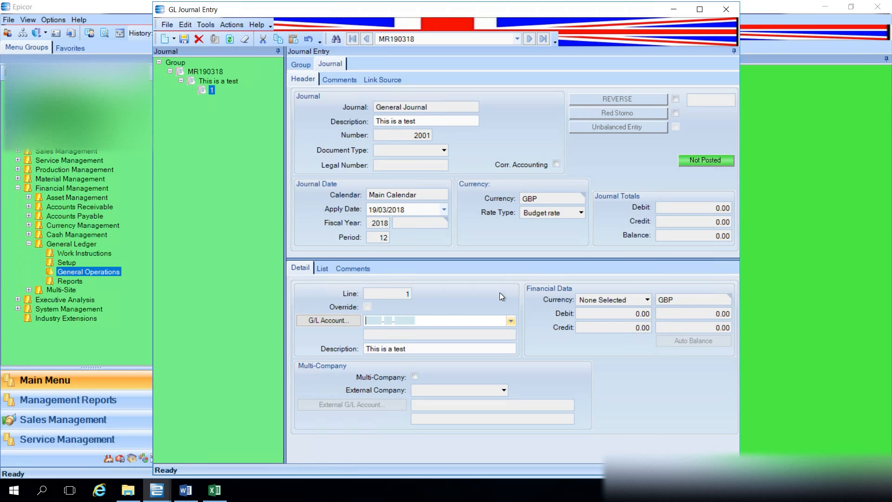
type("6500-30-")
key("Tab")
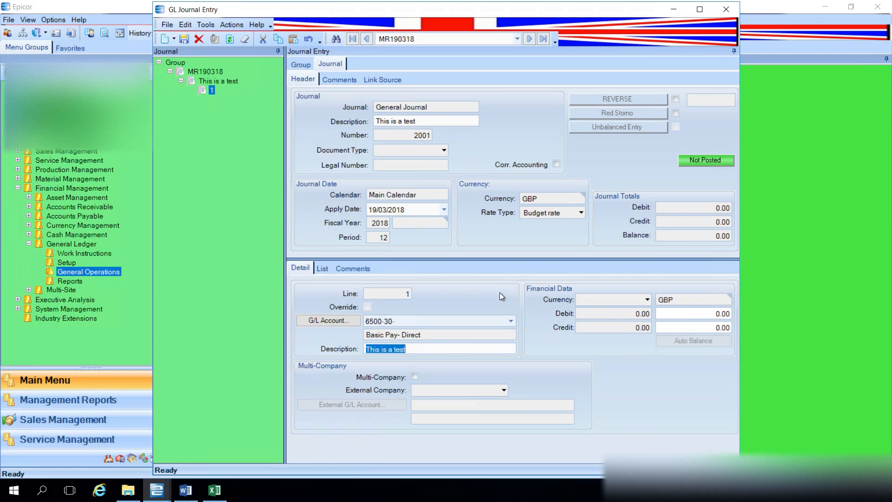
key("Tab")
type("200.00")
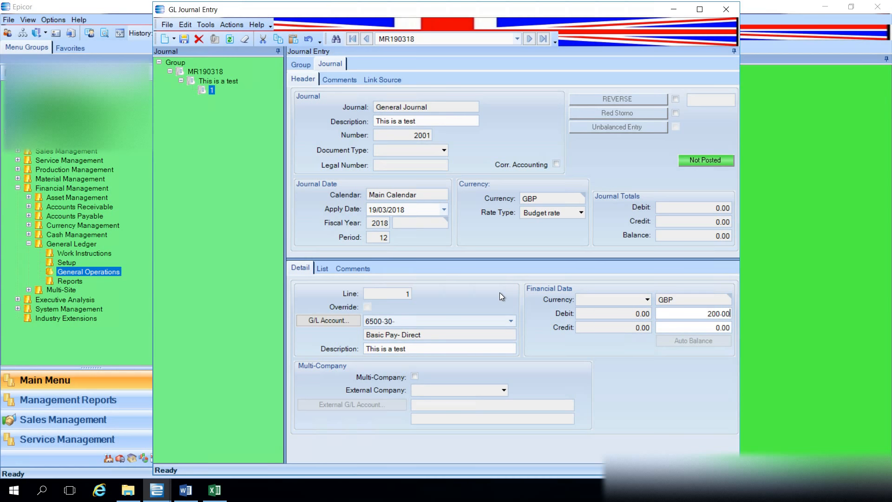
key("Tab")
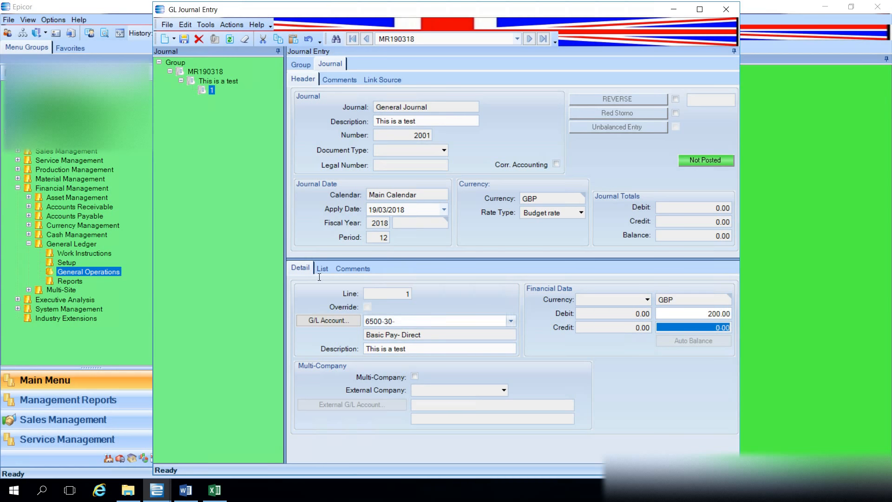
left_click(184, 39)
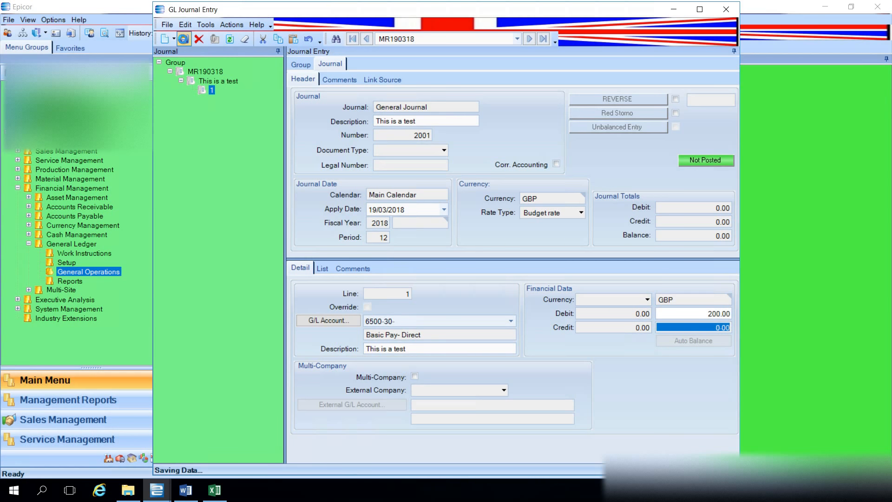
- Add a second journal line for G/L account 6500-40 with a credit of 200.00 and save it
left_click(174, 39)
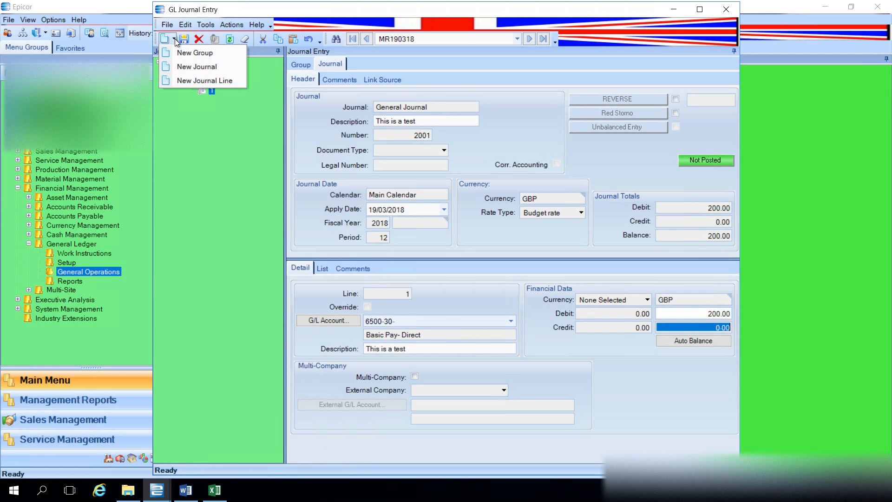
left_click(180, 81)
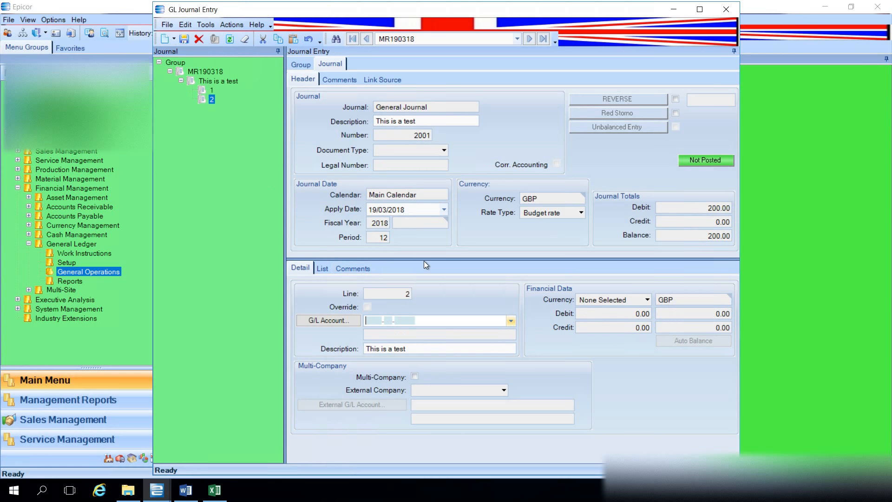
type("6500-40-")
key("Tab")
key("Tab")
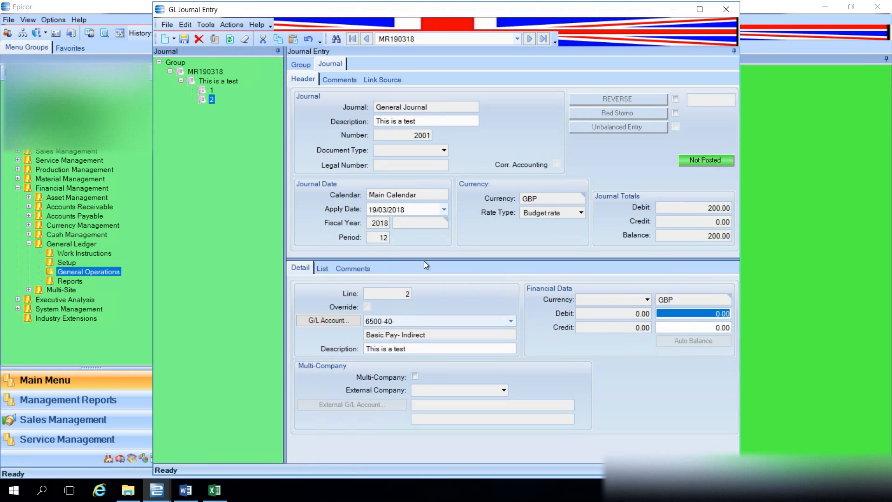
key("Tab")
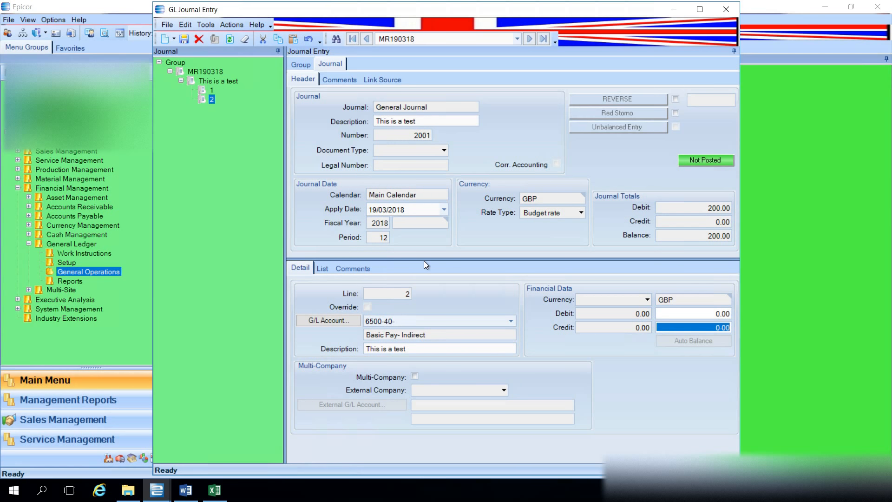
type("200.00")
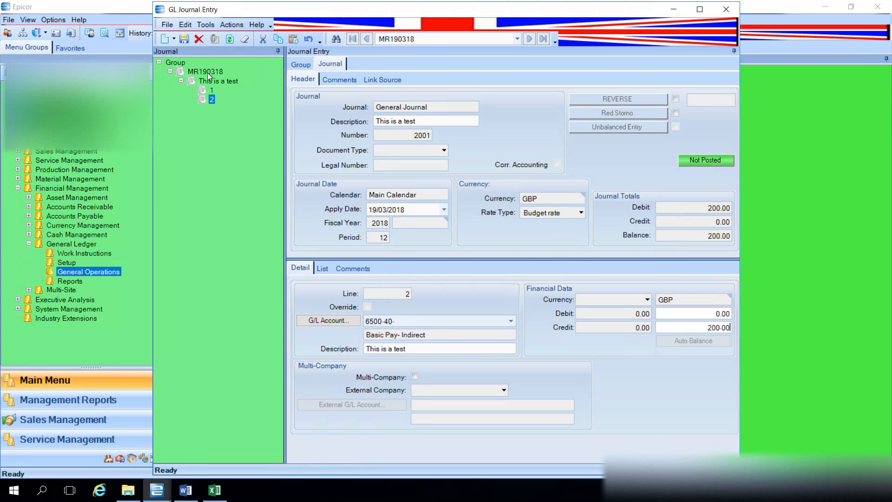
left_click(184, 39)
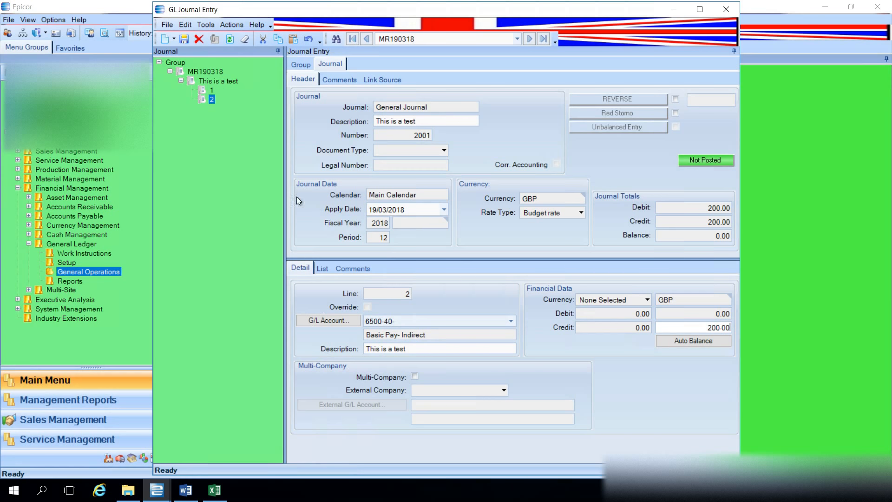
left_click(227, 24)
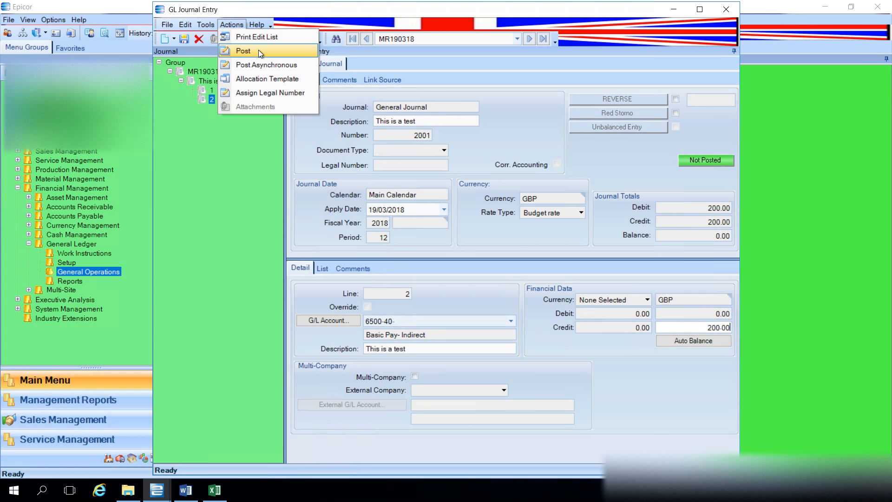
left_click(235, 25)
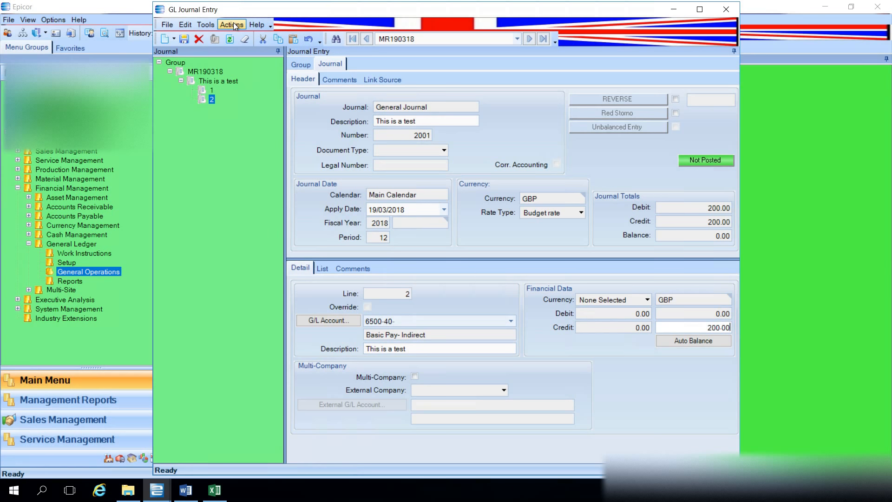
- Delete journal line 2 and line 1 from the "This is a test" journal
left_click(197, 40)
key("Return")
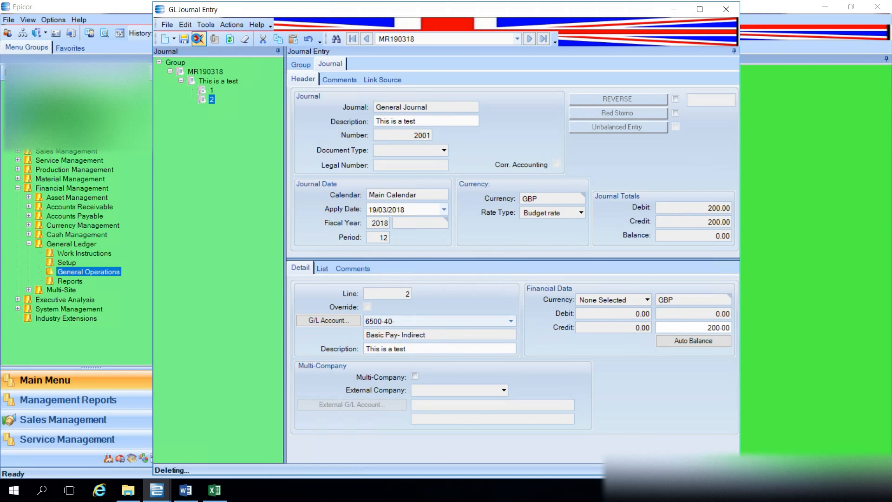
left_click(212, 90)
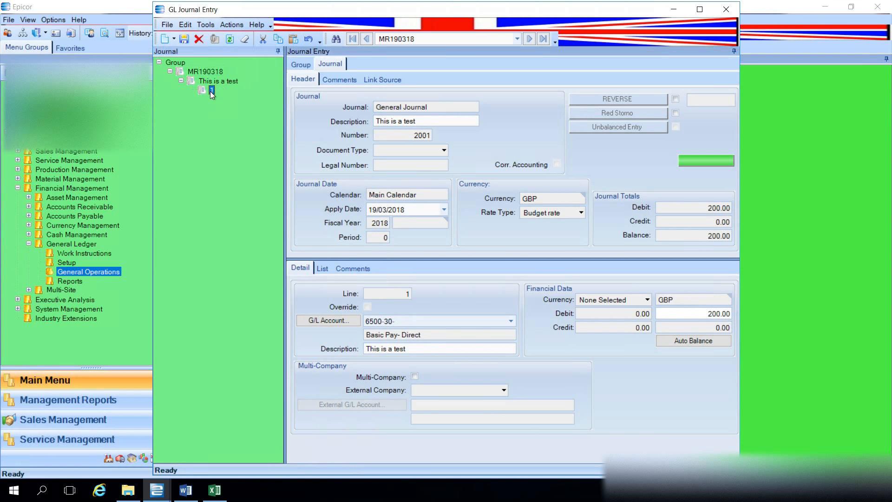
left_click(199, 41)
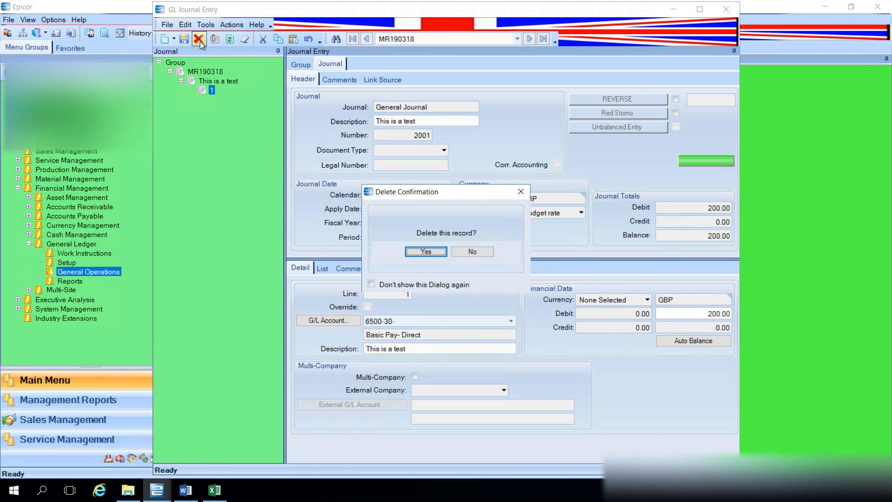
key("Return")
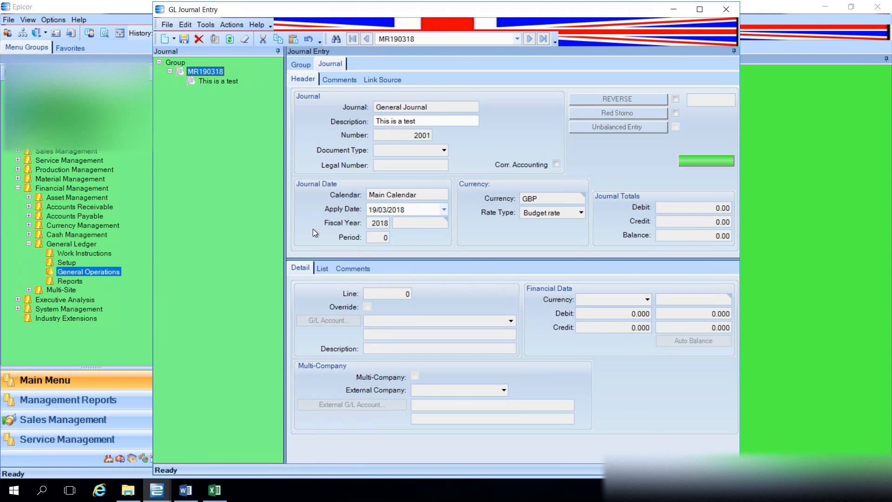
- Show the journal lines as a list, and copy lines 1 to 12, Line through Description, from the Epicor sheet in Excel
left_click(325, 268)
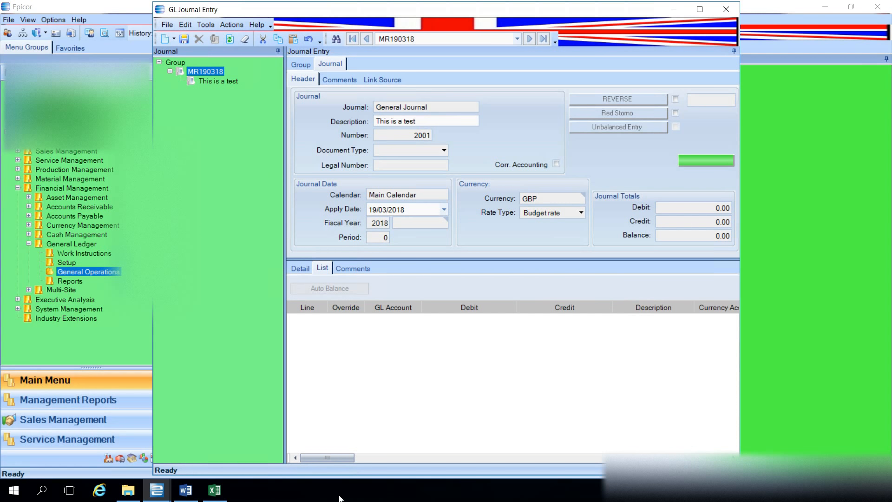
left_click(224, 498)
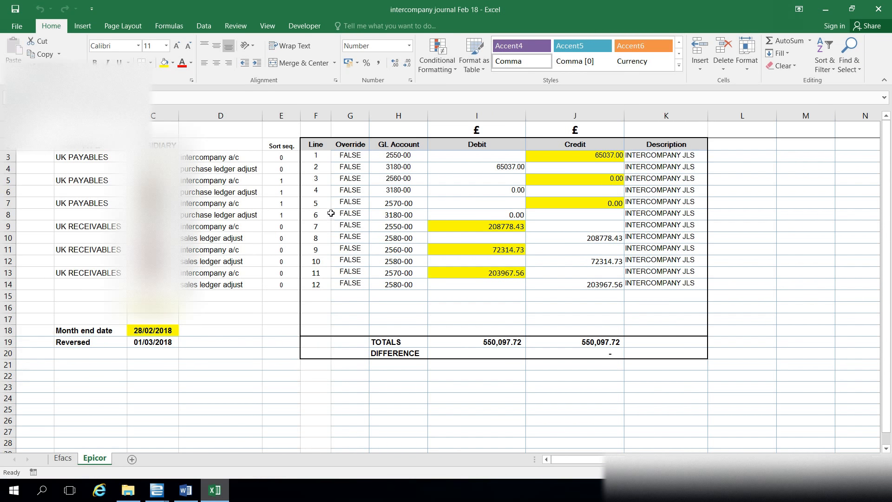
left_click(313, 156)
left_click_drag(313, 155, 660, 284)
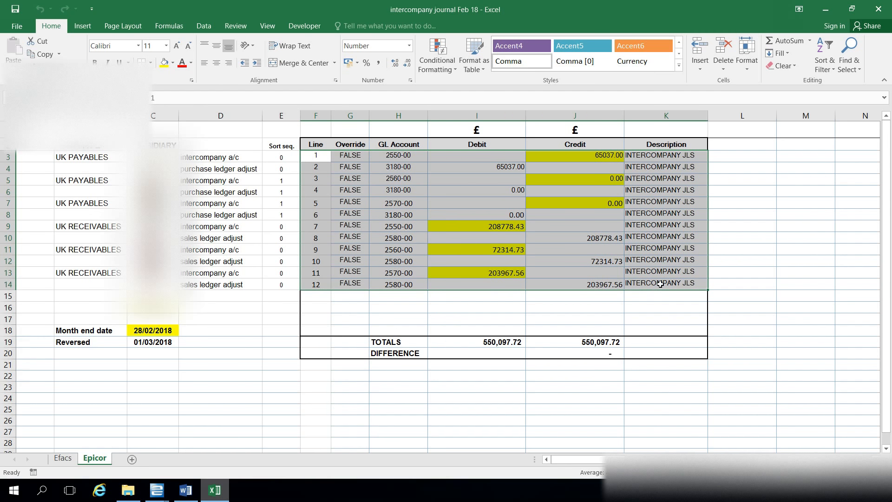
right_click(642, 210)
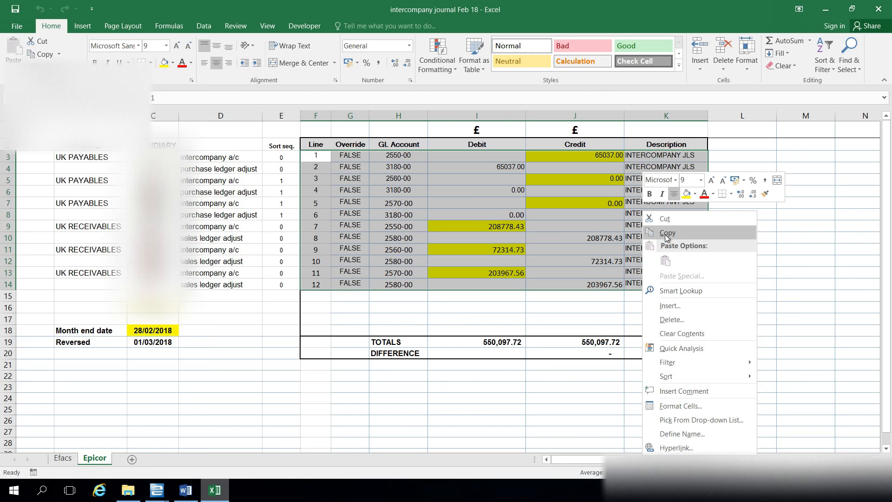
left_click(665, 234)
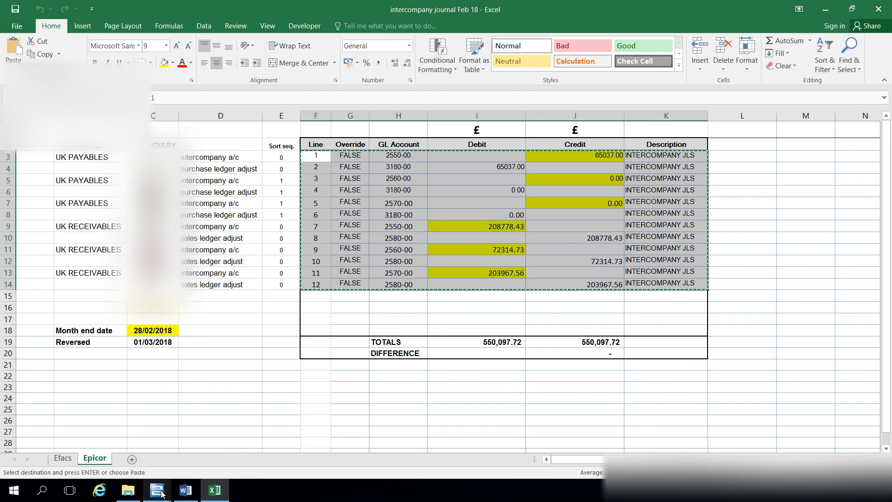
- Switch back to Epicor's GL Journal Entry, insert the copied rows into the journal line list with Paste Insert, and save
mouse_move(161, 493)
left_click(238, 461)
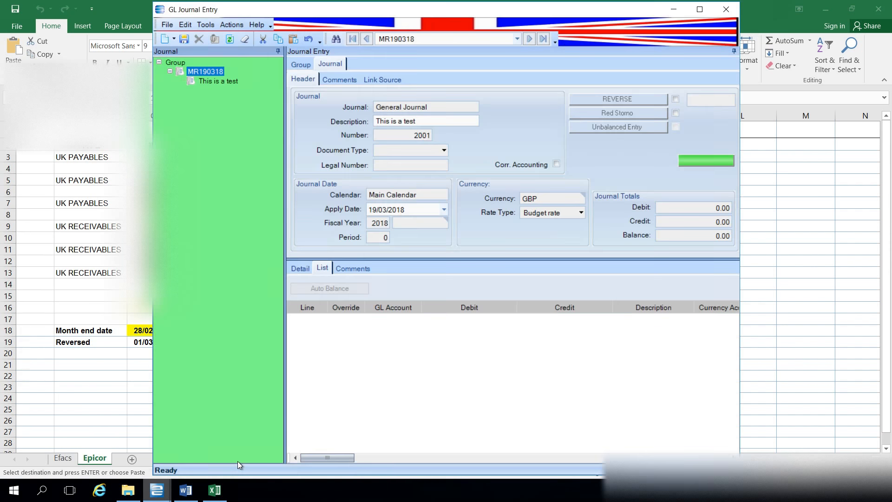
right_click(380, 336)
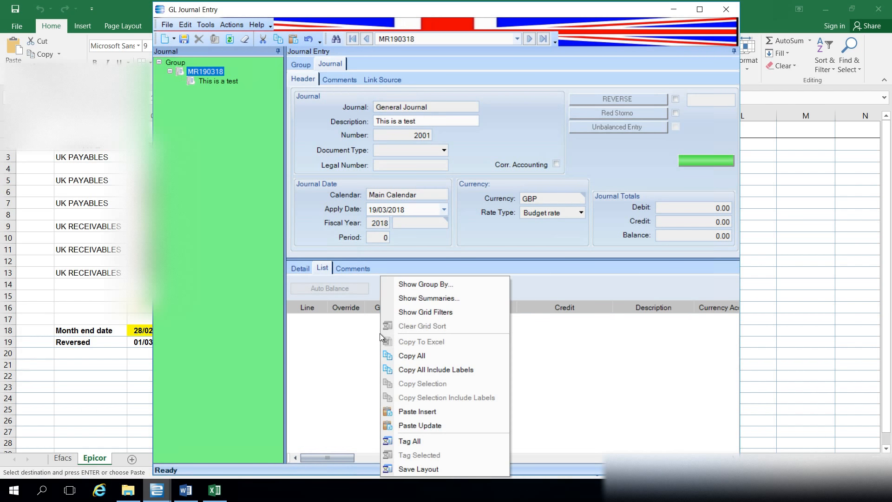
left_click(414, 412)
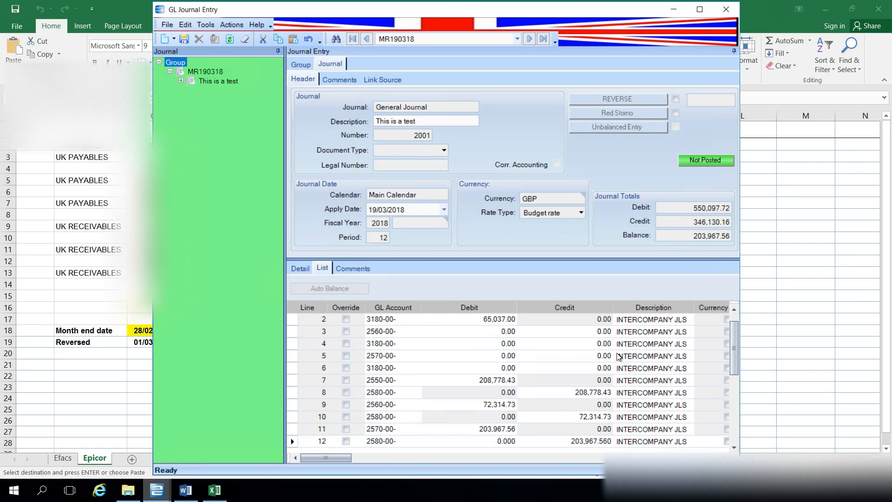
left_click(185, 38)
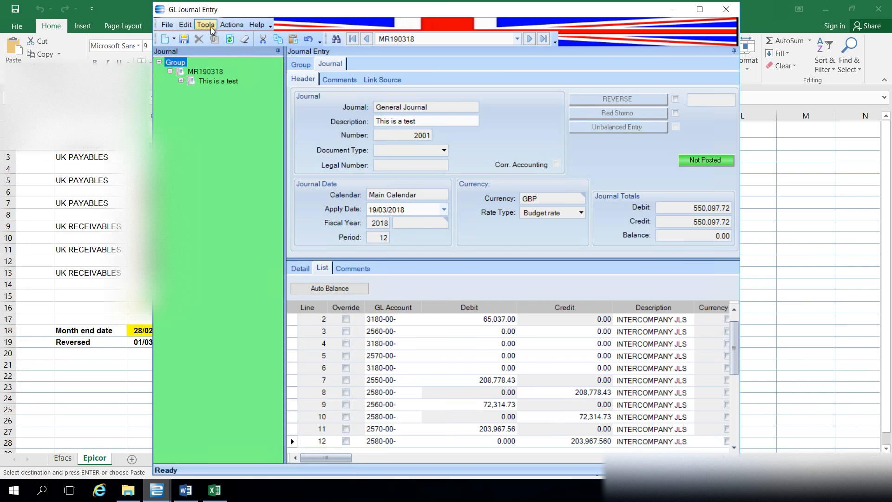
left_click(228, 28)
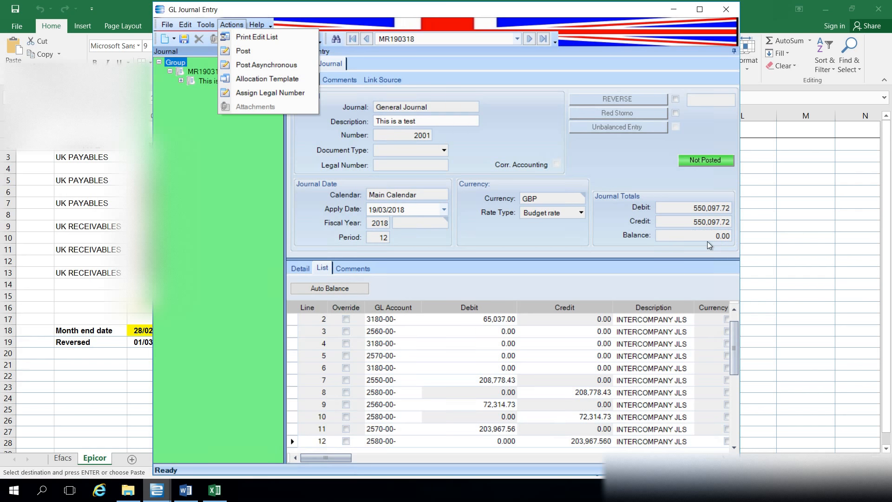
left_click(231, 26)
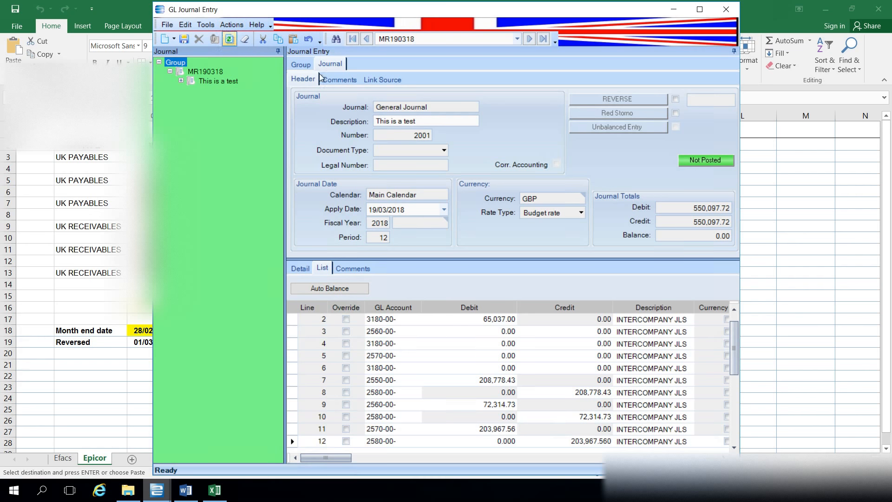
- Return to the Excel intercompany journal, clear the copy selection and inspect the Sort seq. formula in cell E3
left_click(782, 301)
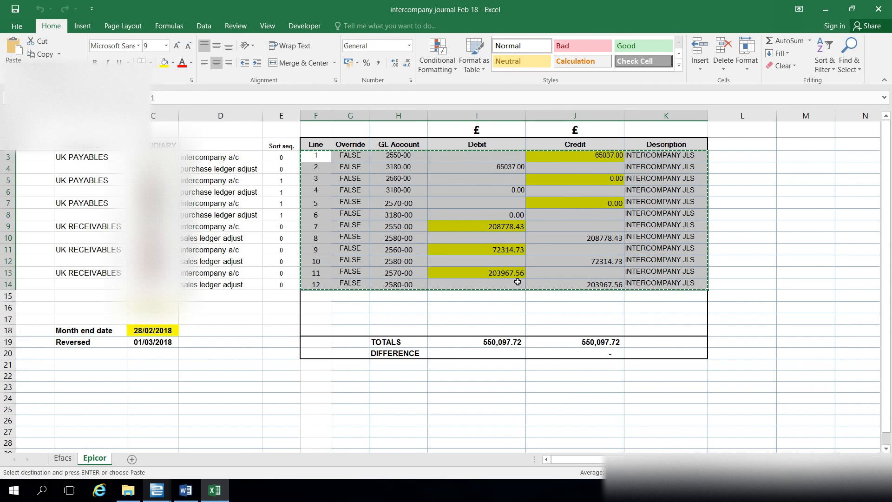
key("Escape")
left_click(556, 321)
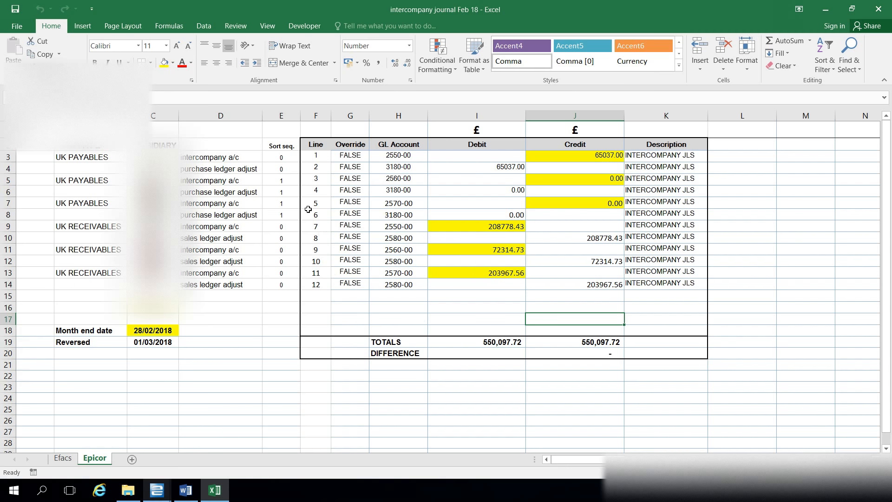
left_click(286, 156)
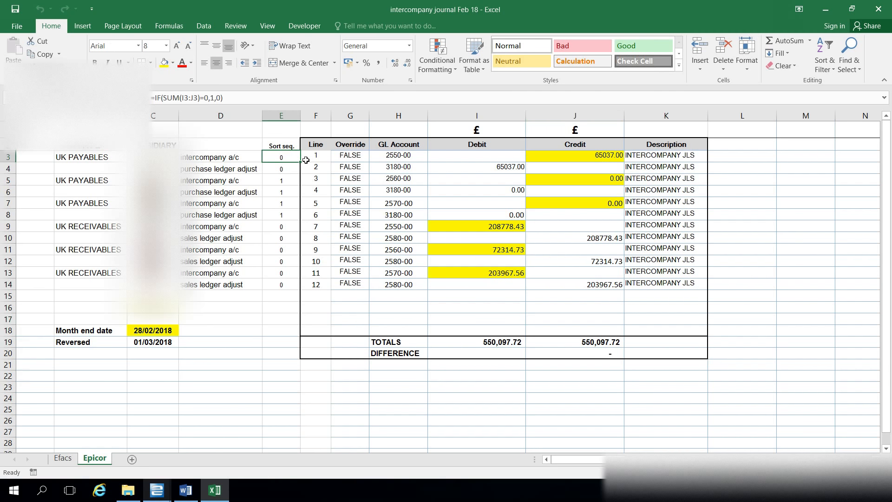